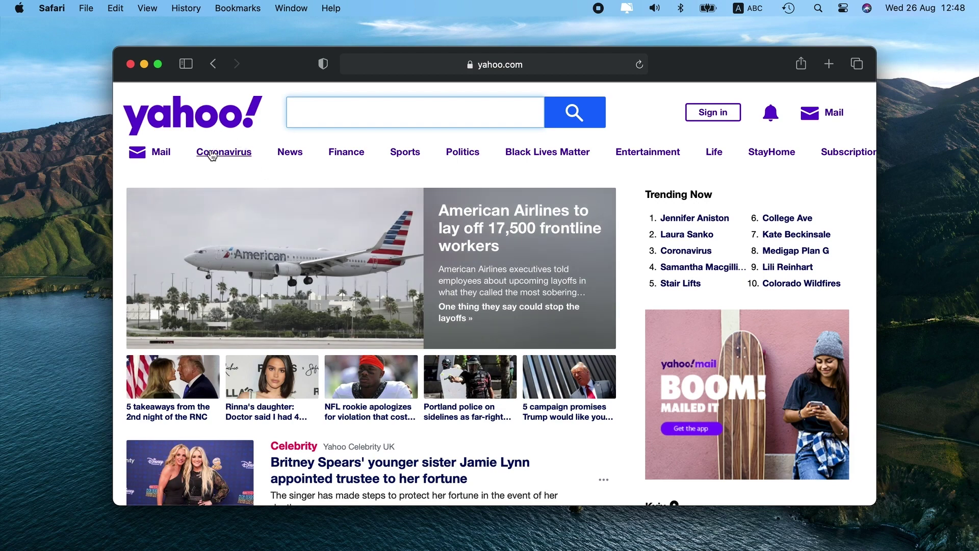
Switch from Safari to CleanMyMac X, run a Malware Removal scan and remove the detected threats.
click(143, 64)
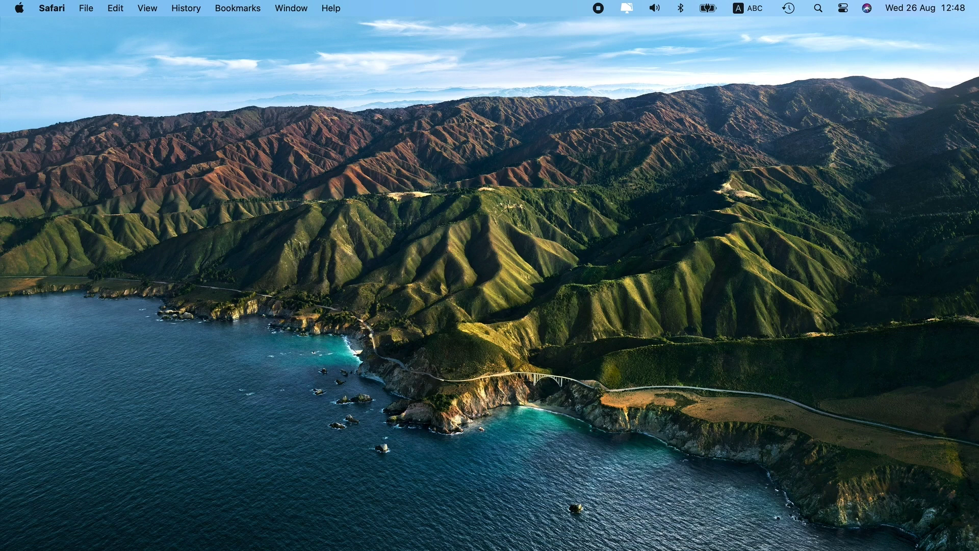
click(725, 550)
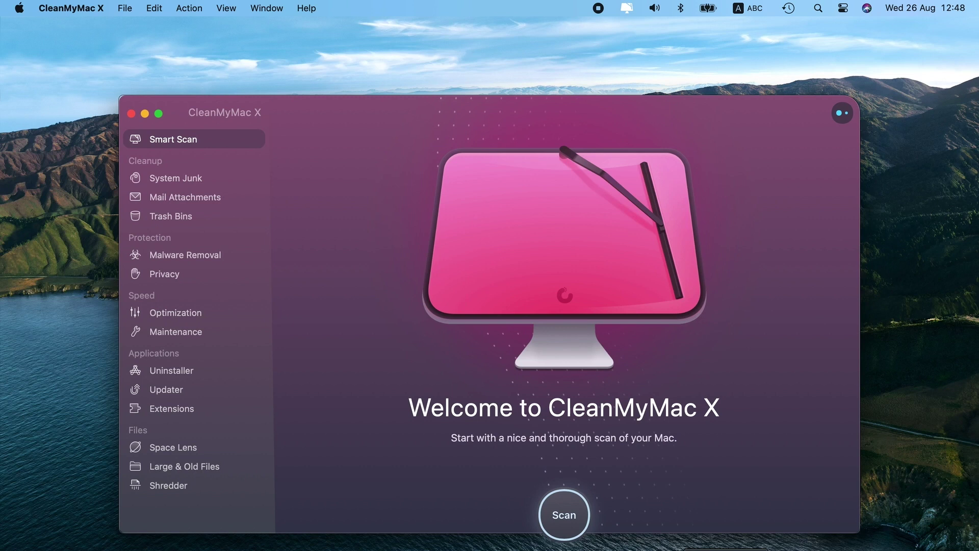
click(202, 255)
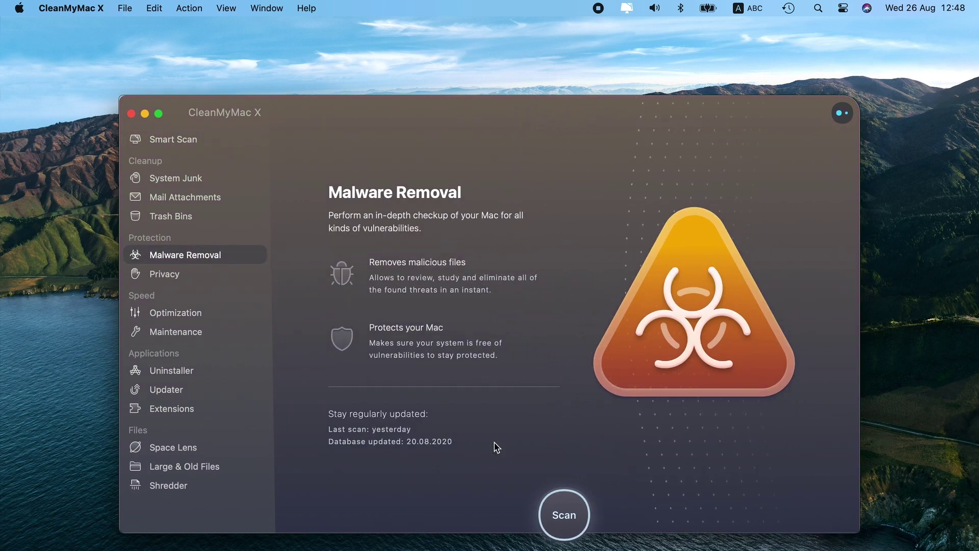
click(565, 519)
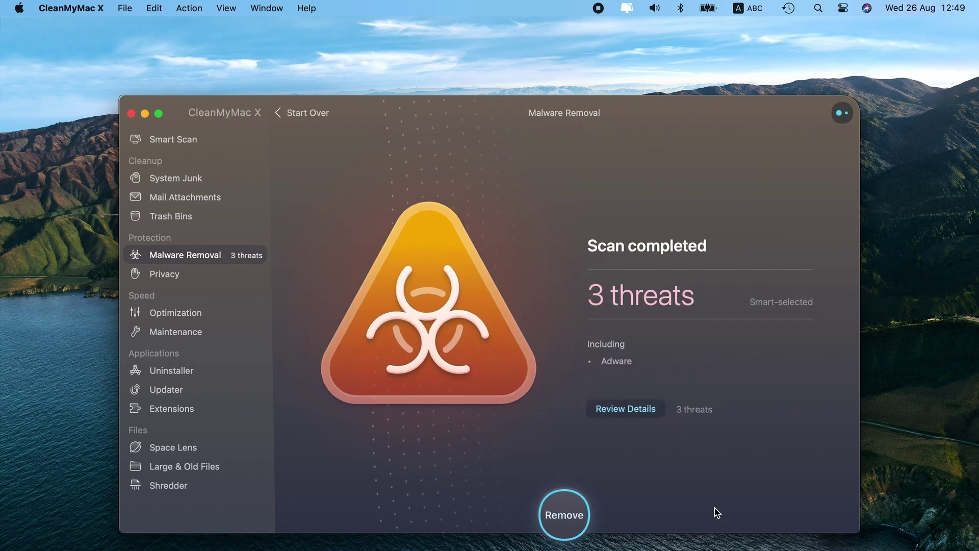
click(564, 516)
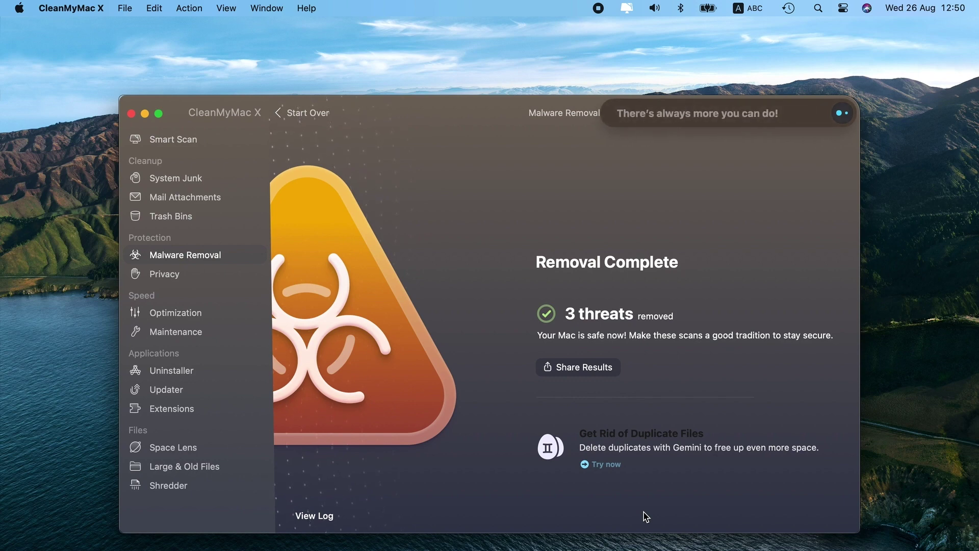
Enable the malware monitor and background threat scan in the CleanMyMac X Protection preferences, and minimise the app.
click(82, 8)
click(81, 48)
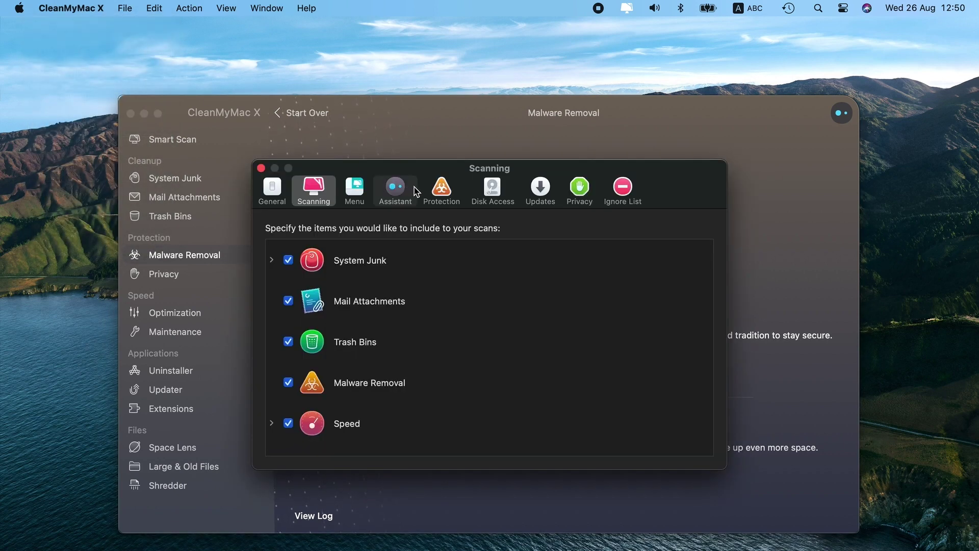
click(438, 189)
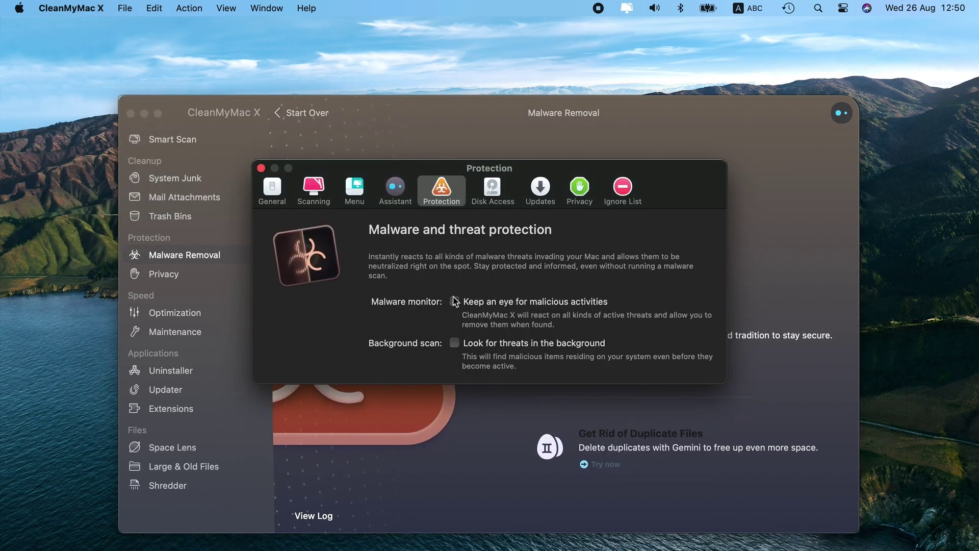
click(454, 302)
click(460, 345)
click(261, 168)
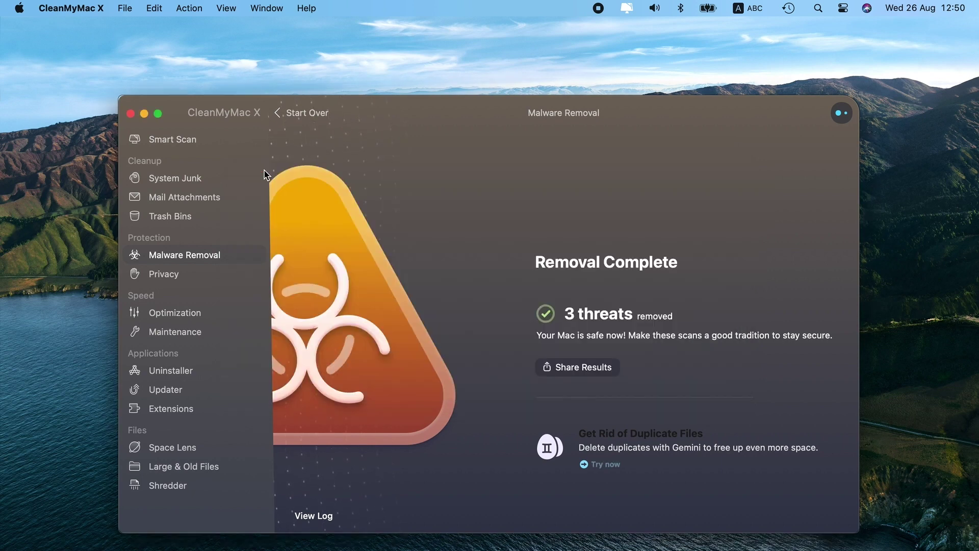
click(145, 114)
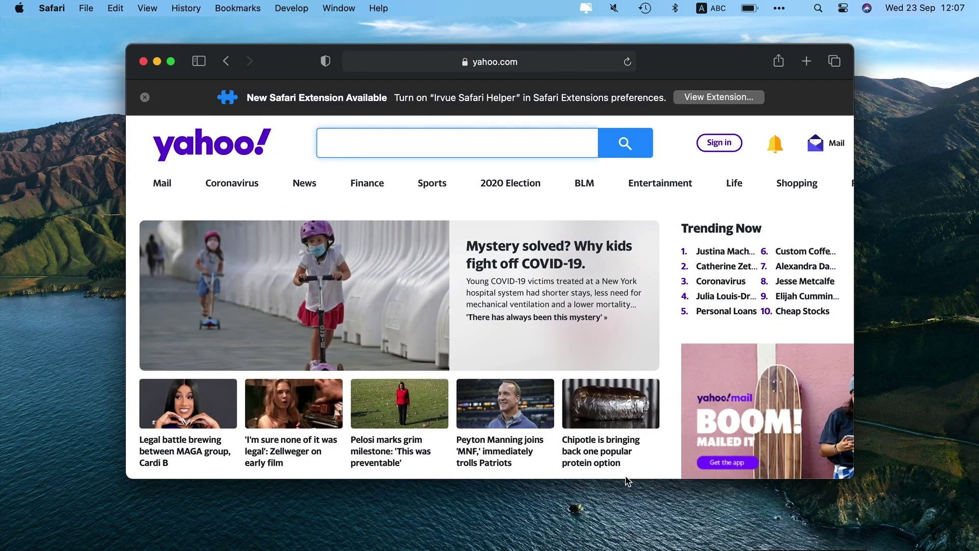
Uninstall the Irvue Safari Helper extension through Safari's preferences.
click(51, 9)
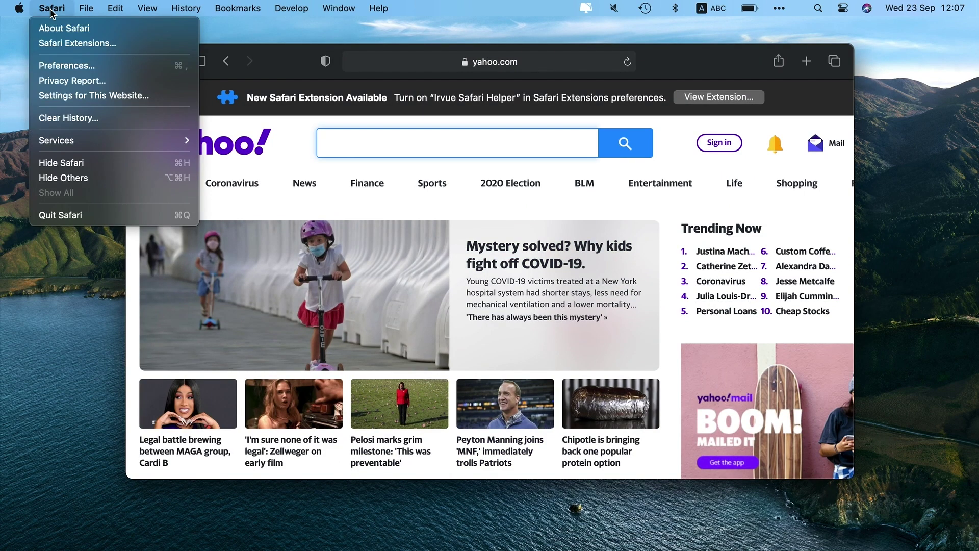
click(63, 65)
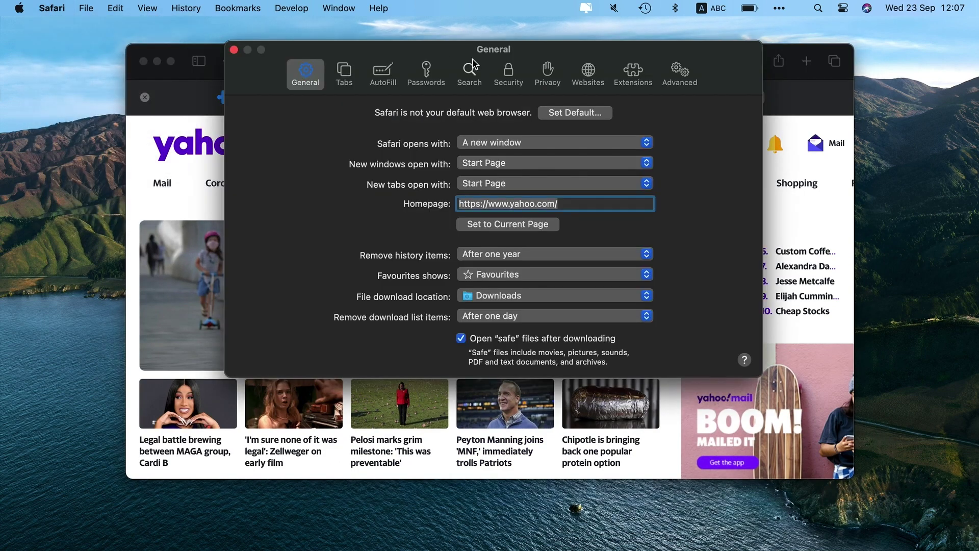
click(632, 74)
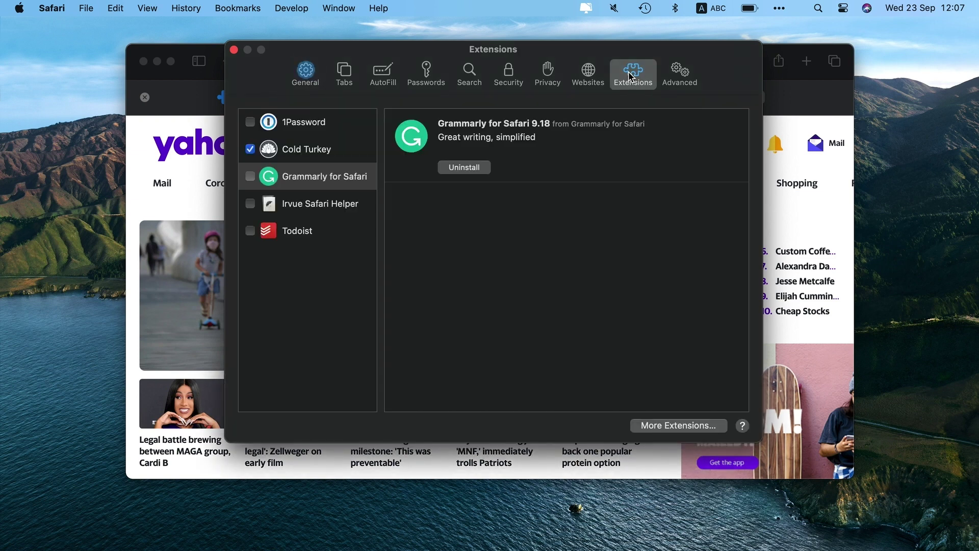
click(356, 206)
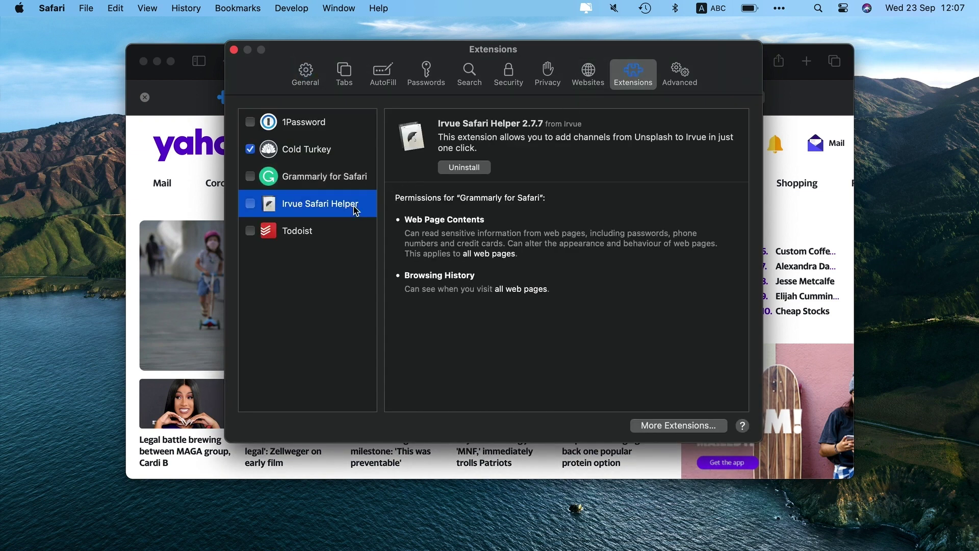
click(470, 170)
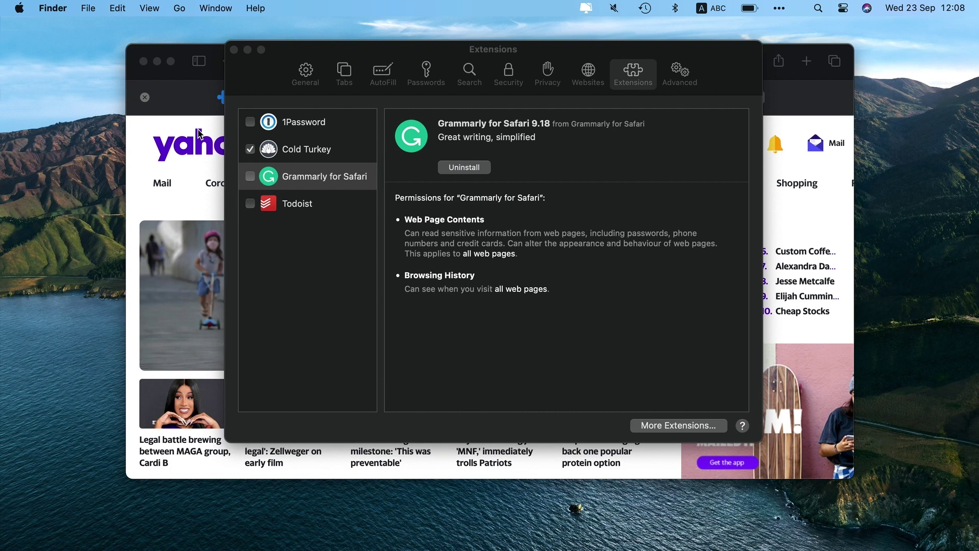
click(311, 77)
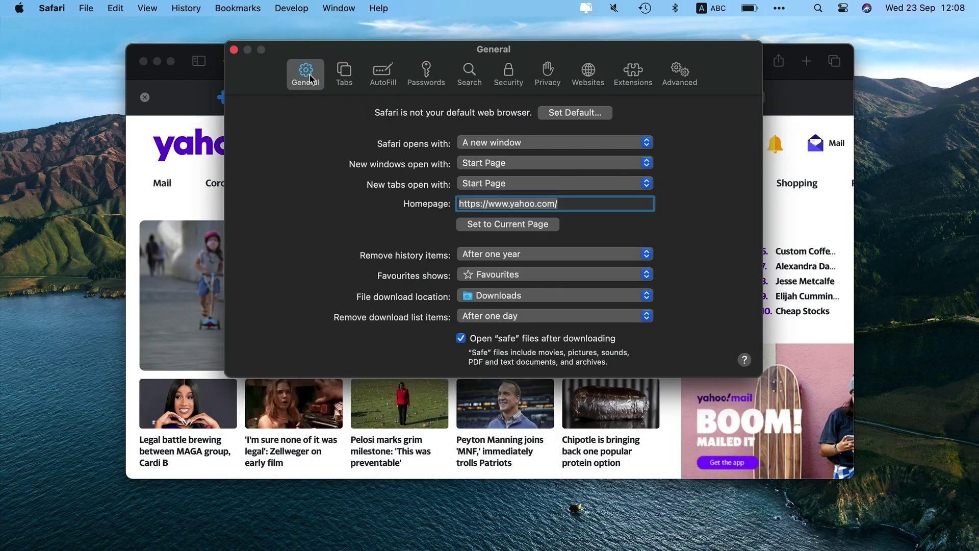
click(535, 204)
key(BackSpace)
key(BackSpace)
key(BackSpace)
key(BackSpace)
key(BackSpace)
text(google)
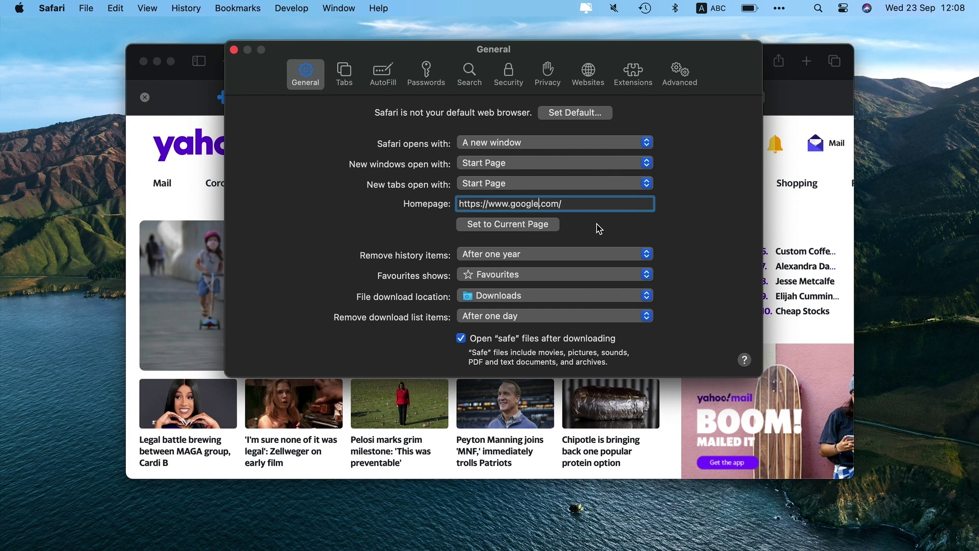
Change Safari's search engine to Google, close the preferences and minimise the browser window.
click(469, 73)
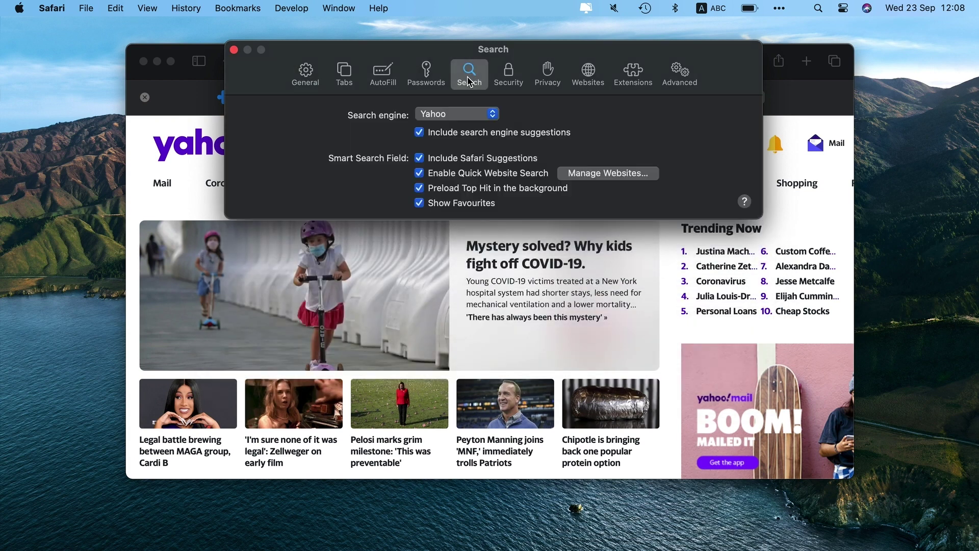
click(463, 118)
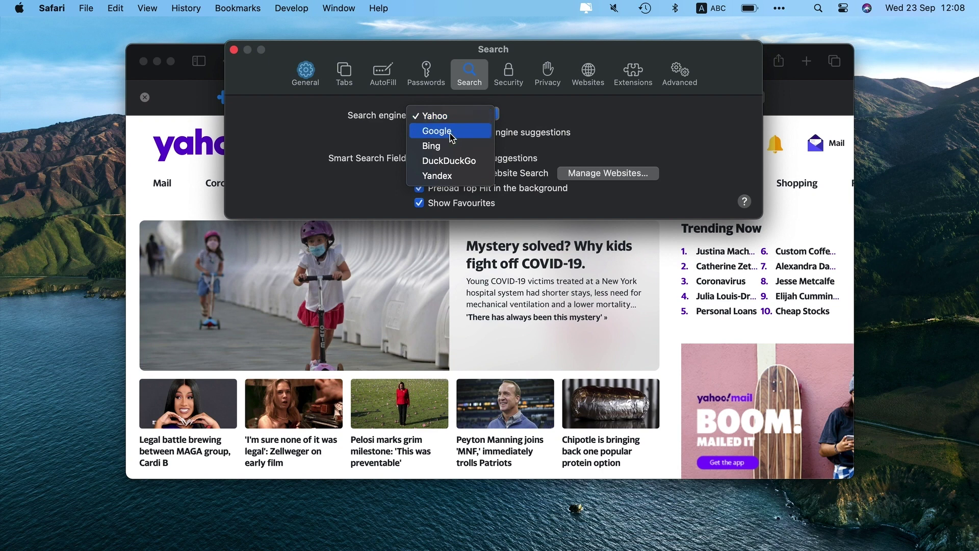
click(451, 134)
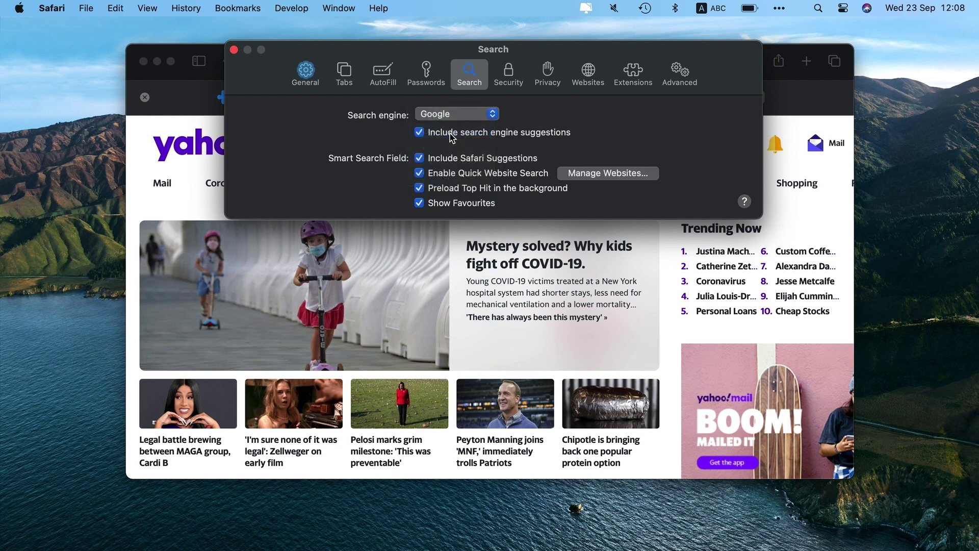
click(234, 50)
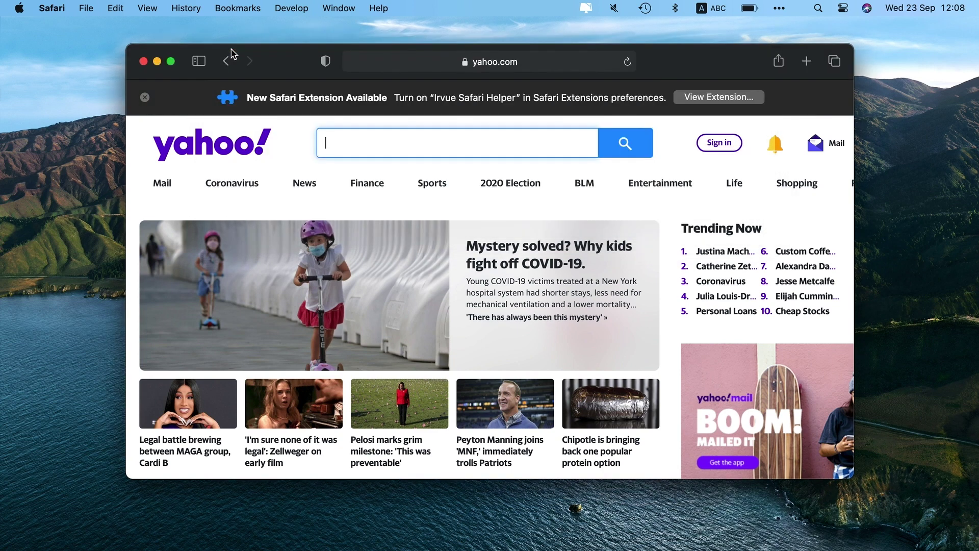
click(156, 61)
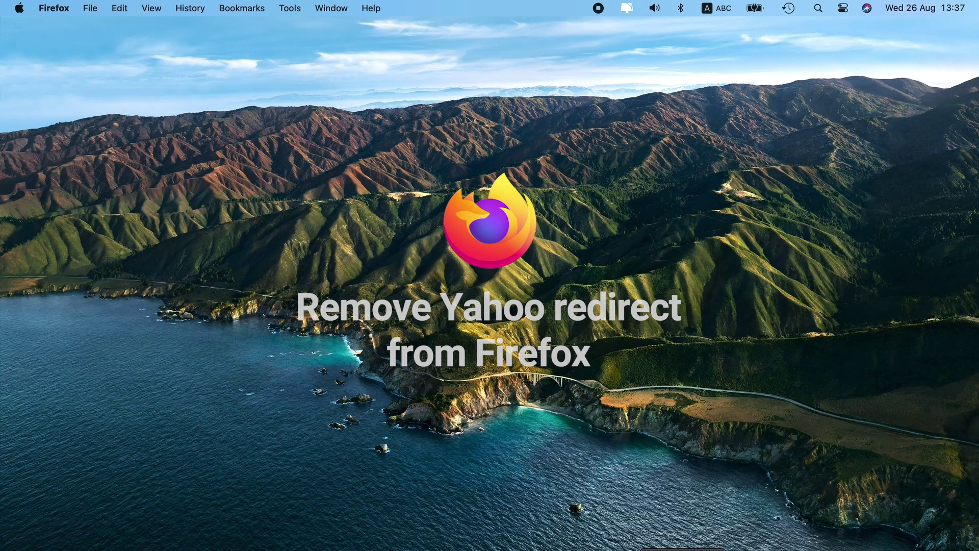
Switch to Firefox, load about:addons and remove the DuckDuckGo Privacy Essentials extension.
click(712, 550)
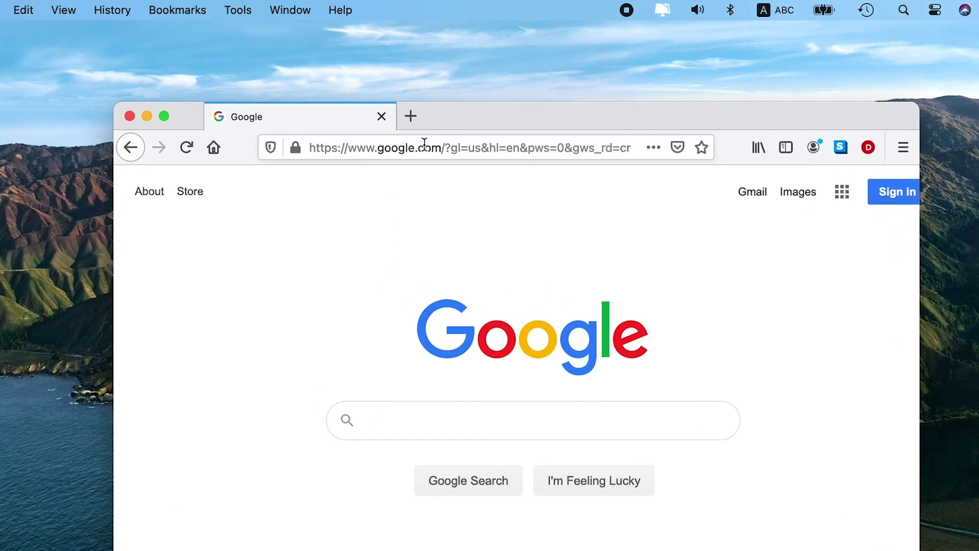
click(438, 114)
text(about:addons)
key(Return)
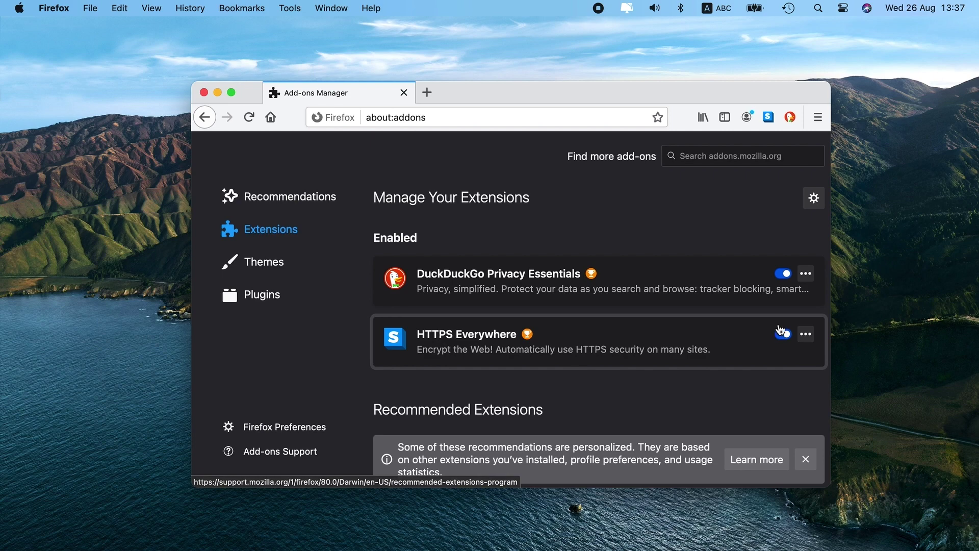
click(806, 274)
key(Escape)
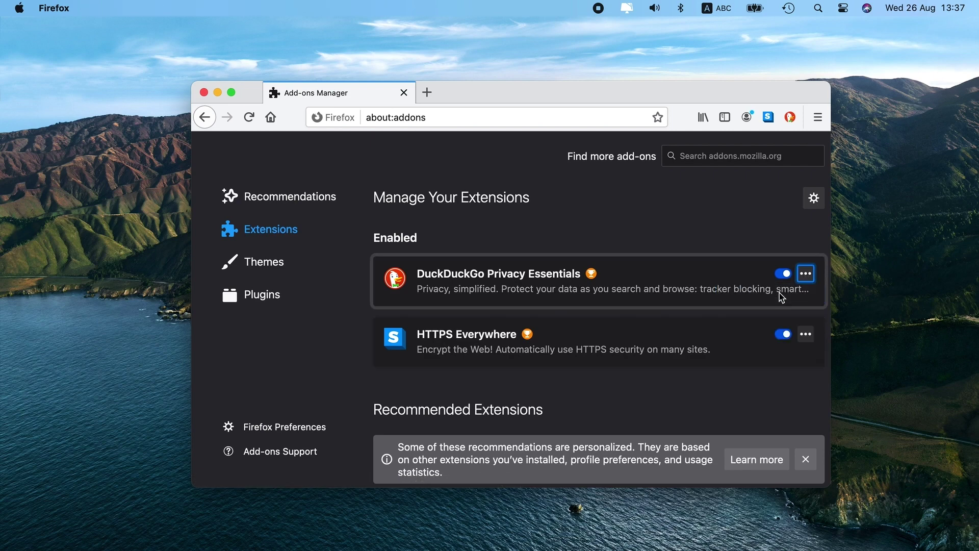
click(614, 309)
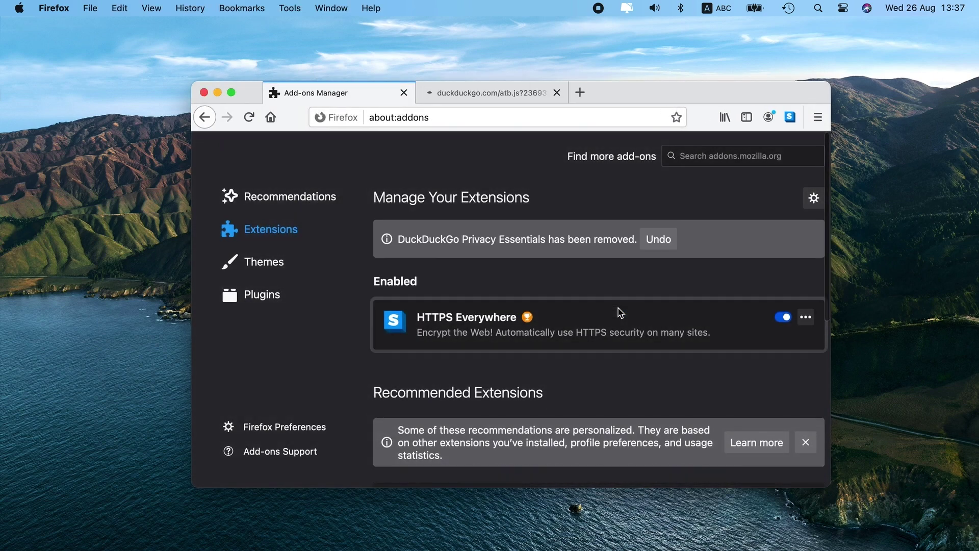
Remove the HTTPS Everywhere extension from Firefox without reporting it to Mozilla.
click(805, 317)
click(768, 341)
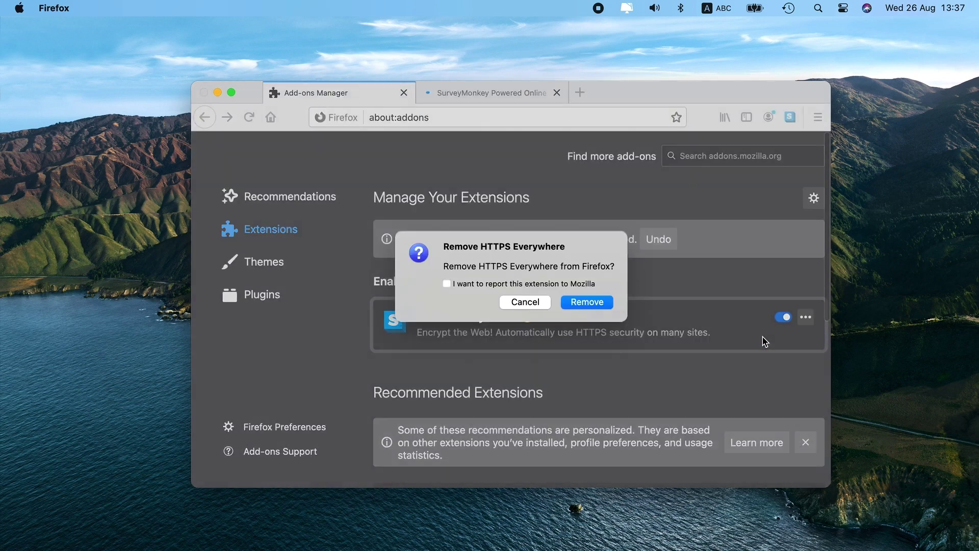
click(612, 310)
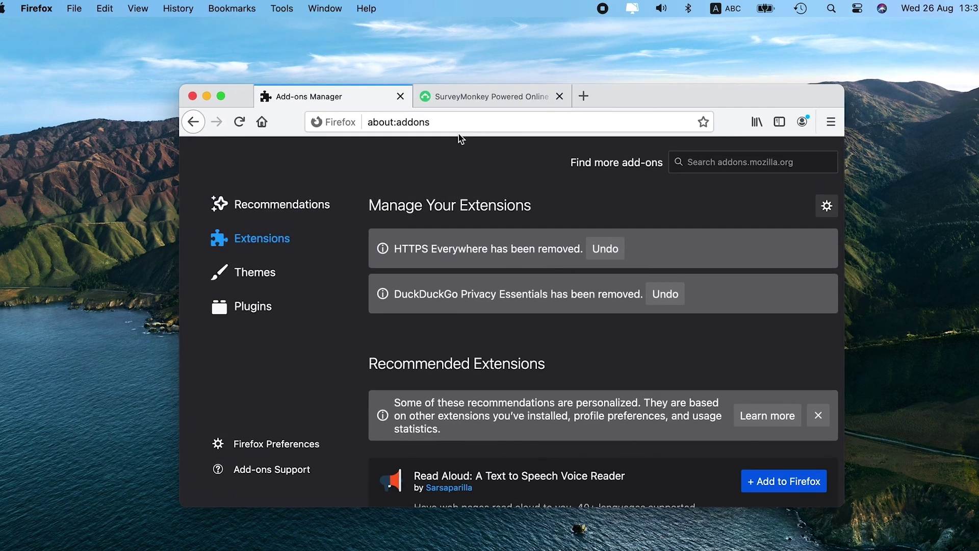
Load about:preferences and set the homepage and new windows option to Firefox Home (Default).
click(457, 117)
text(about:)
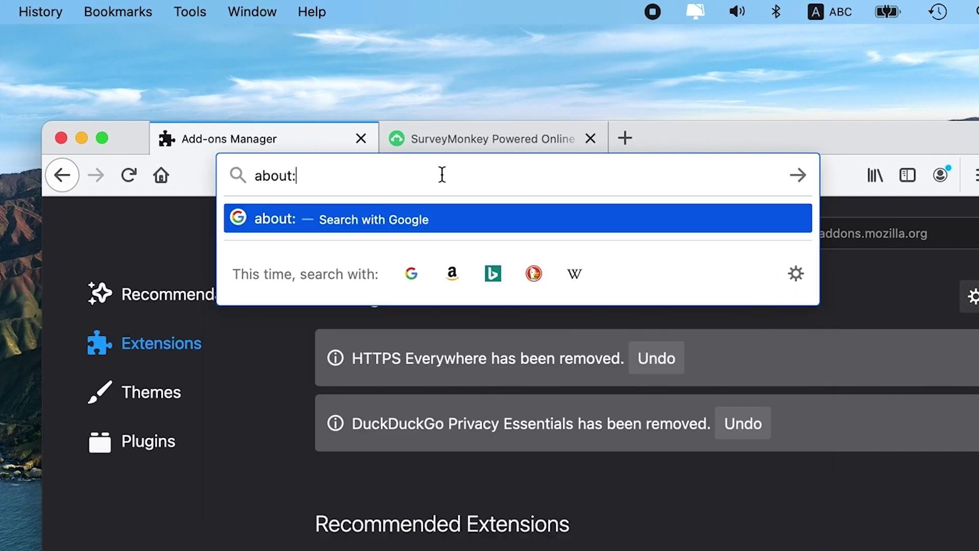
text(pre)
key(Return)
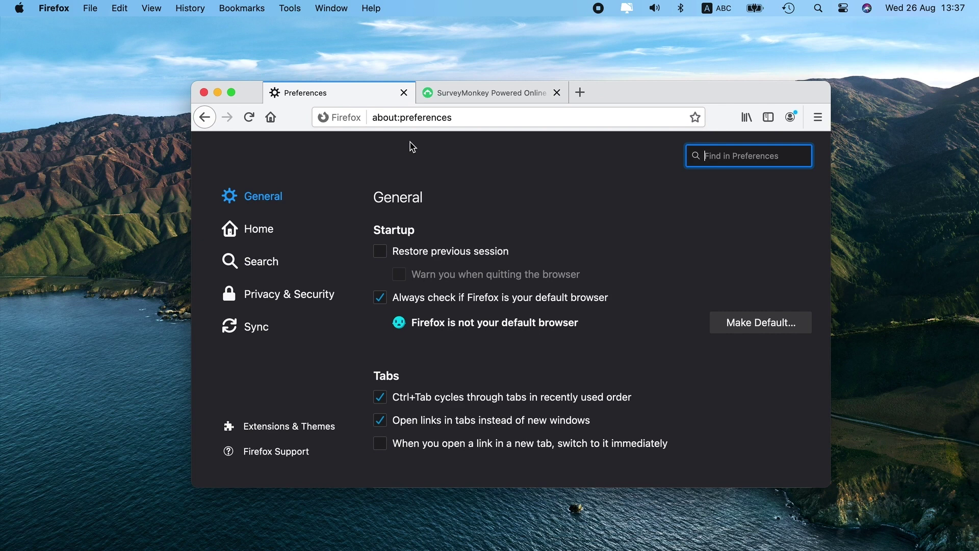
click(280, 233)
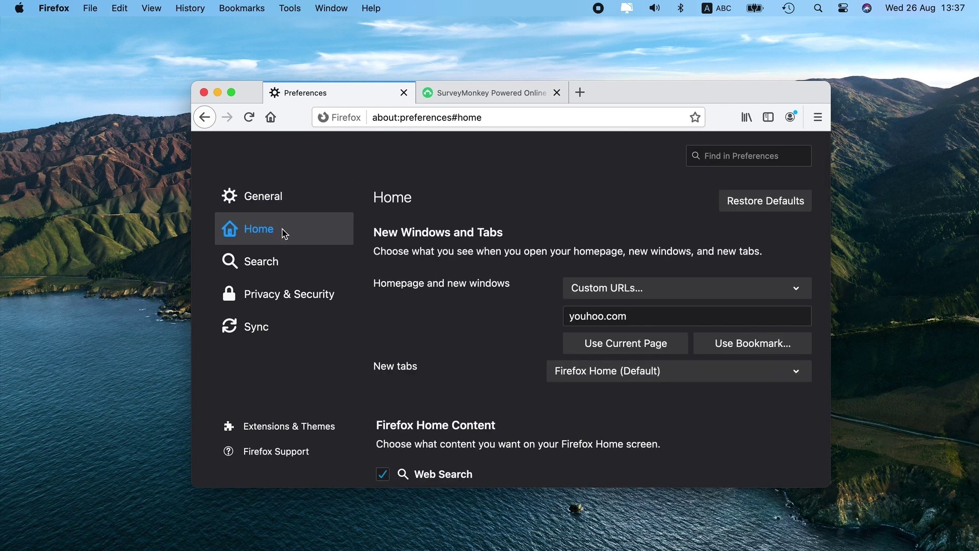
click(634, 289)
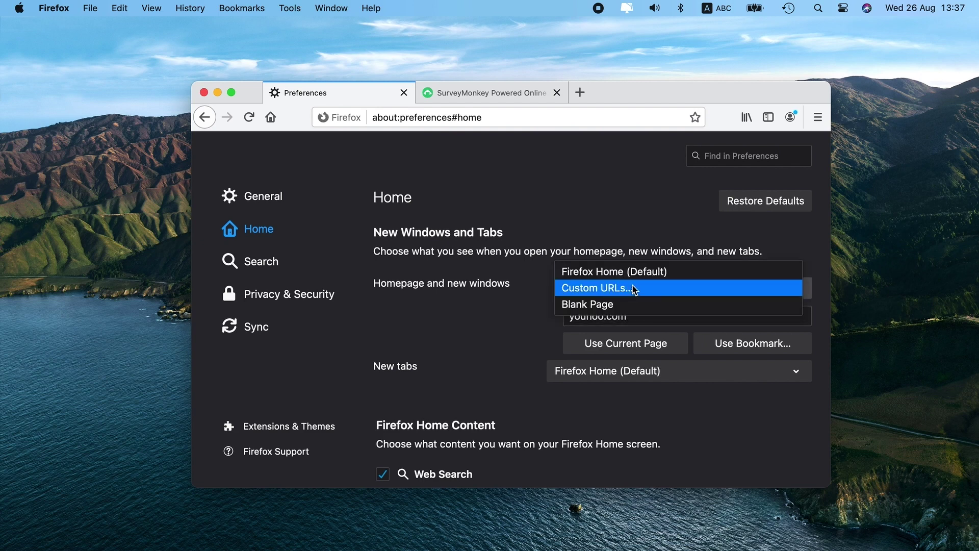
click(634, 273)
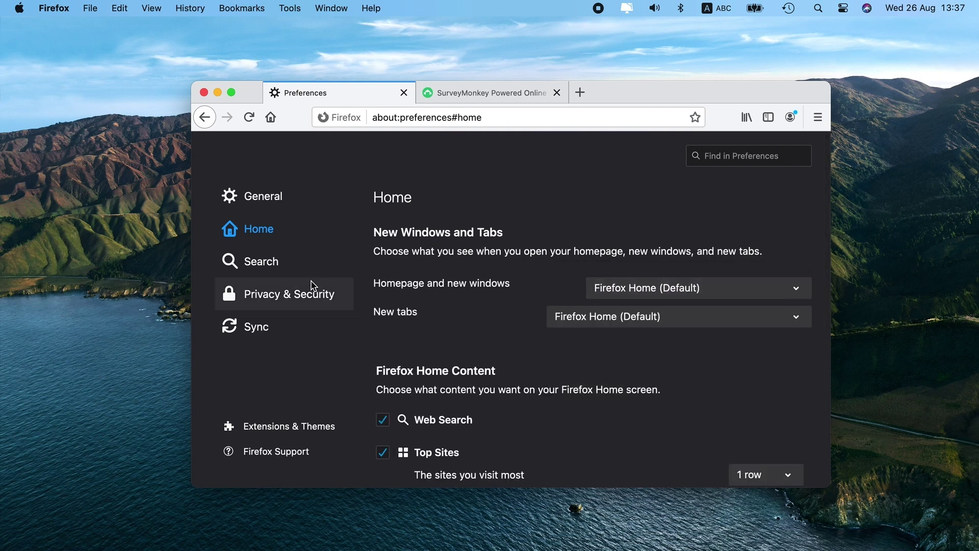
Check the default search engine in Firefox's search preferences and close the browser window.
click(279, 274)
scroll(465, 396, down, 3)
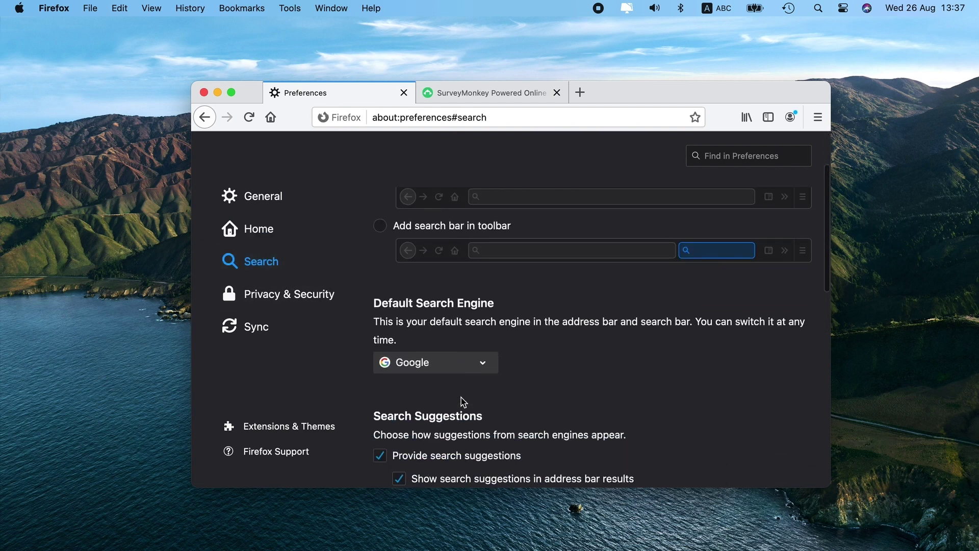
click(464, 363)
click(561, 354)
scroll(566, 354, down, 2)
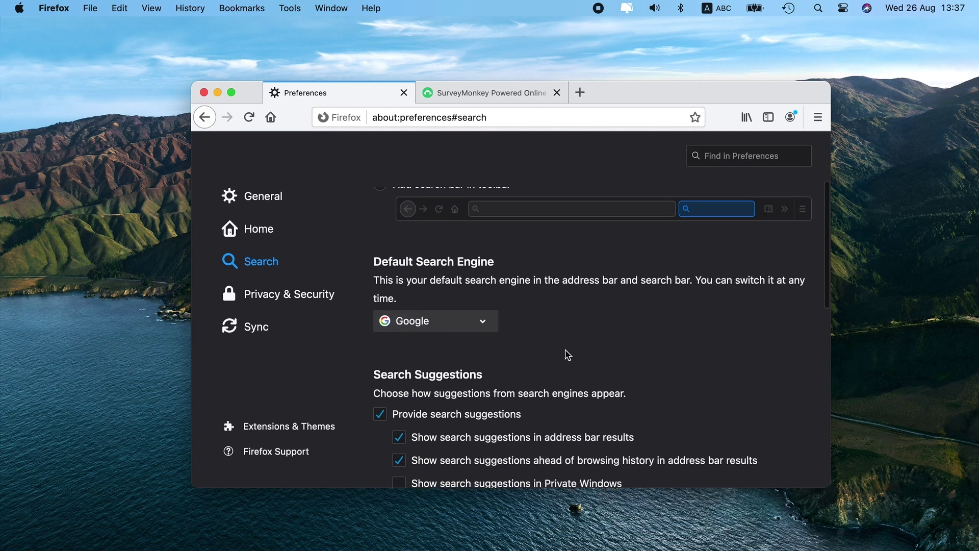
click(203, 92)
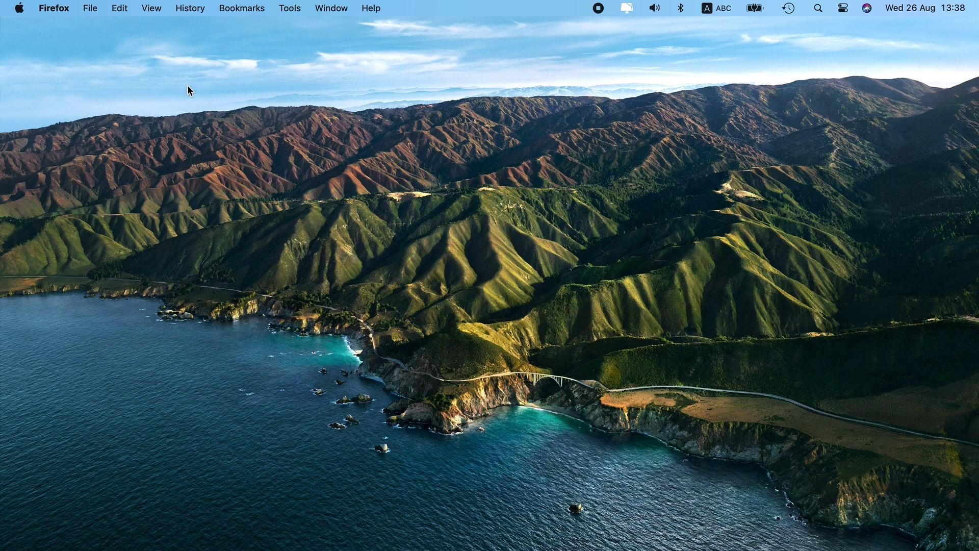
Quit Firefox, switch to Chrome, load chrome://extensions and remove the Momentum extension.
key(super+q)
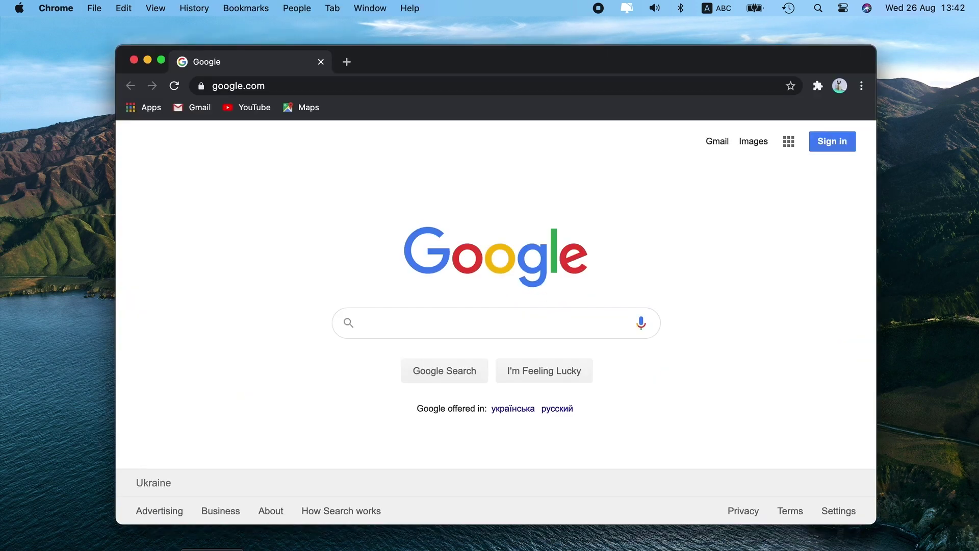
click(413, 87)
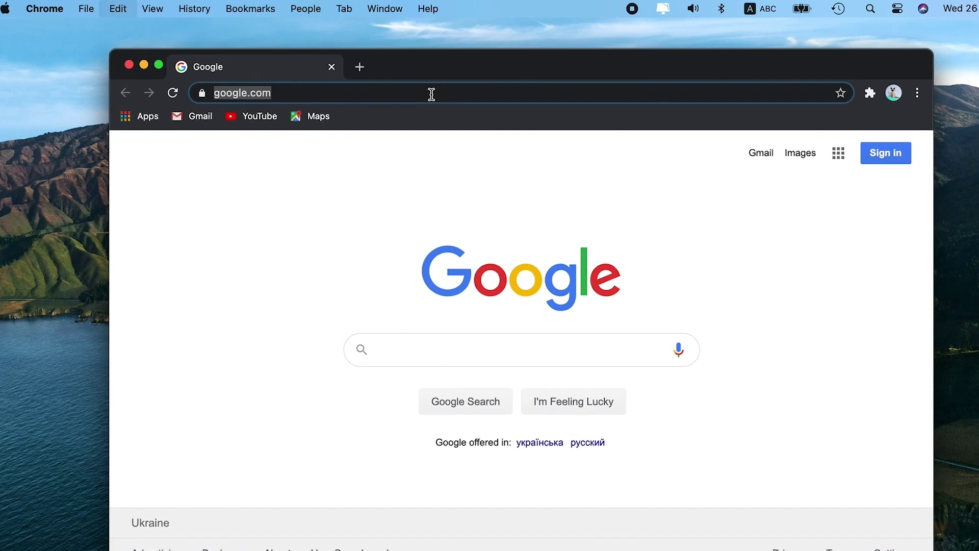
text(chrome://)
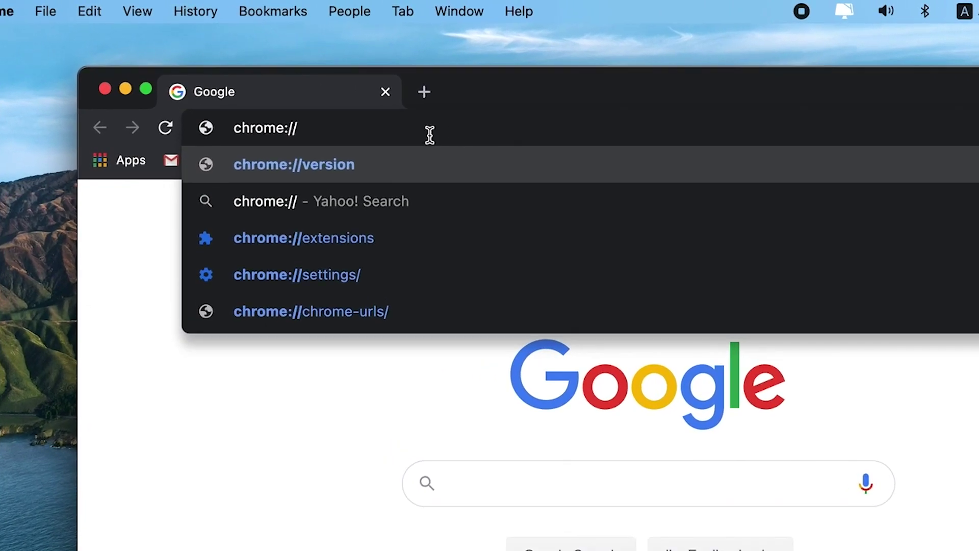
click(356, 239)
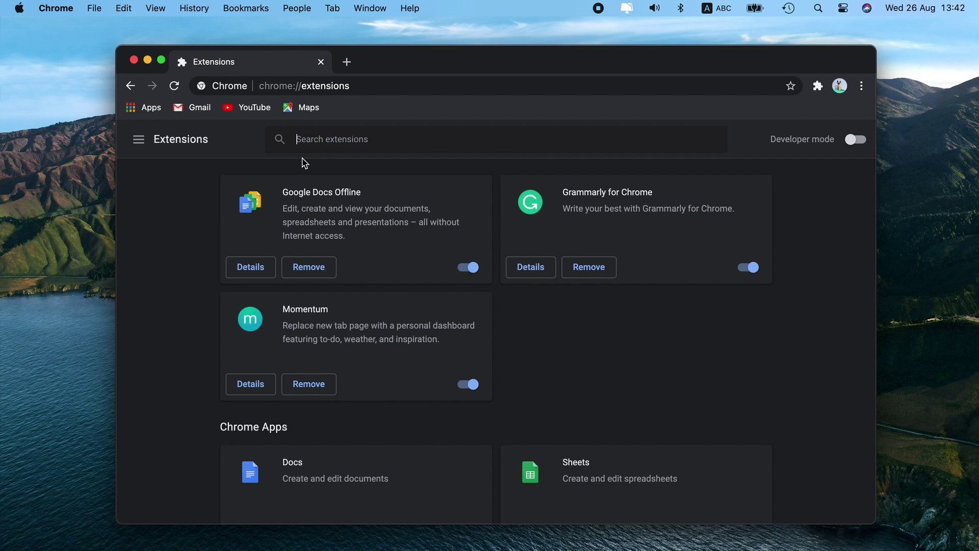
click(307, 382)
click(577, 304)
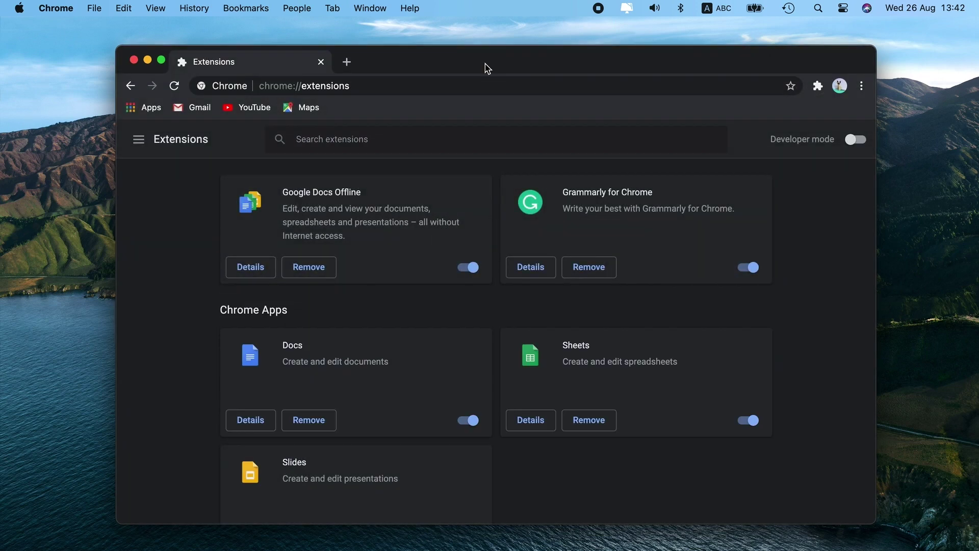
Load chrome://settings and check which page Chrome opens on start-up.
click(400, 87)
text(chrome://)
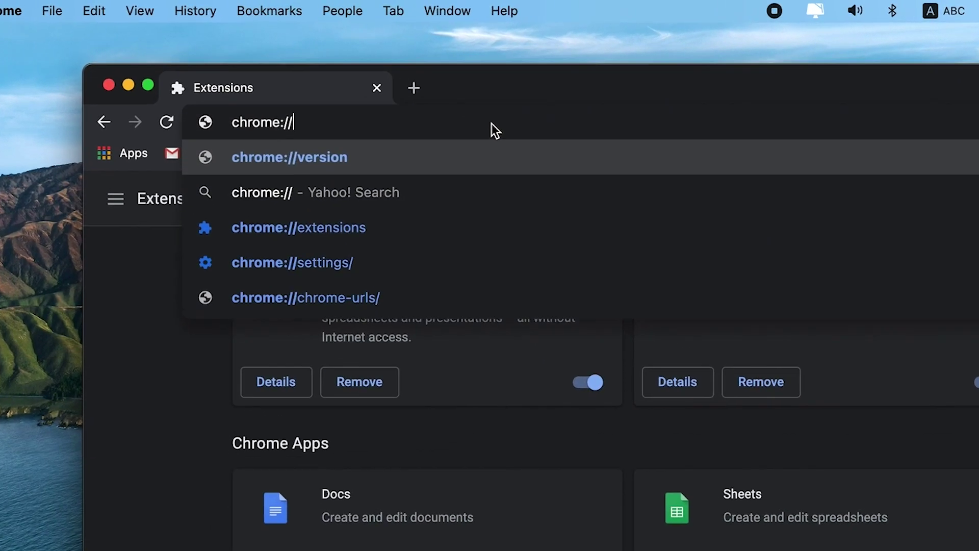
click(316, 217)
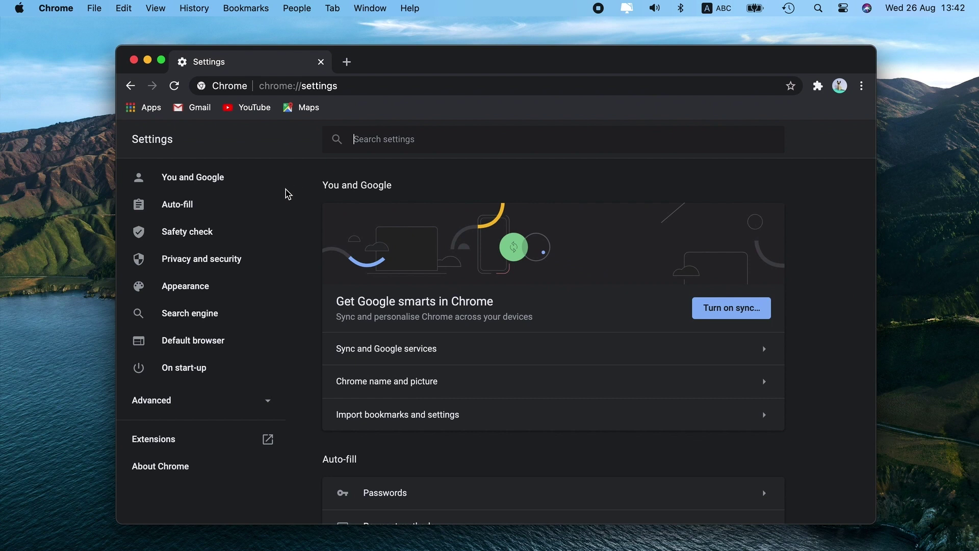
click(193, 371)
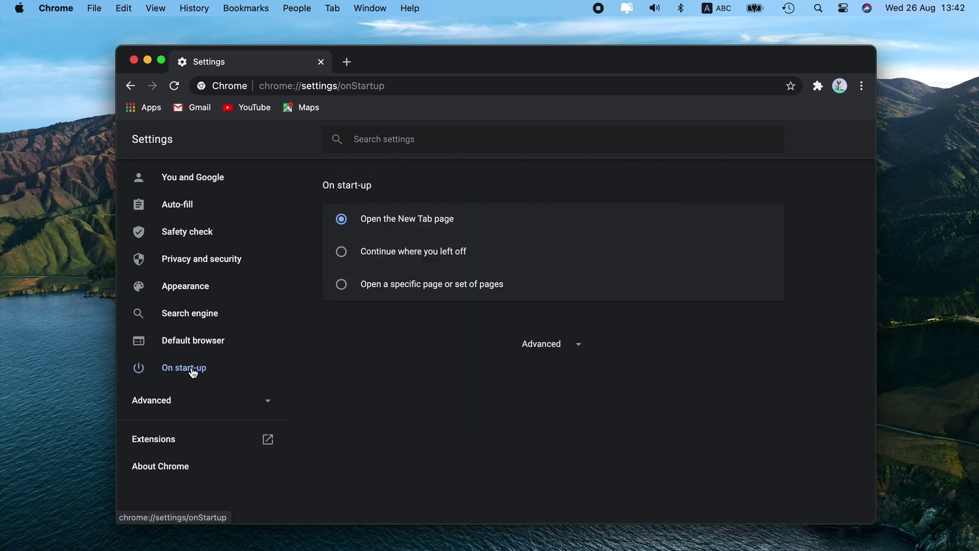
Set Chrome's address bar search engine to Google, return to the You and Google settings and minimise the window.
scroll(448, 367, up, 3)
scroll(447, 367, up, 3)
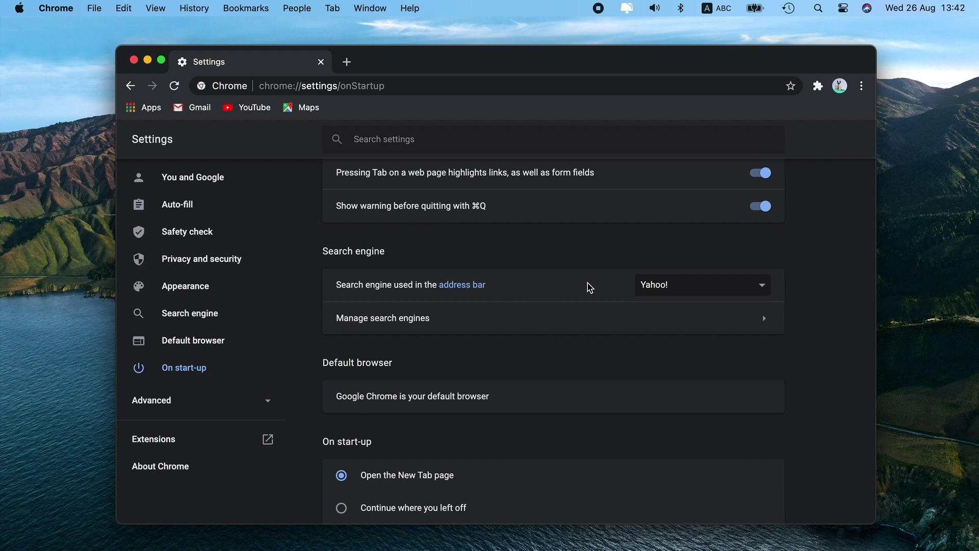
click(655, 287)
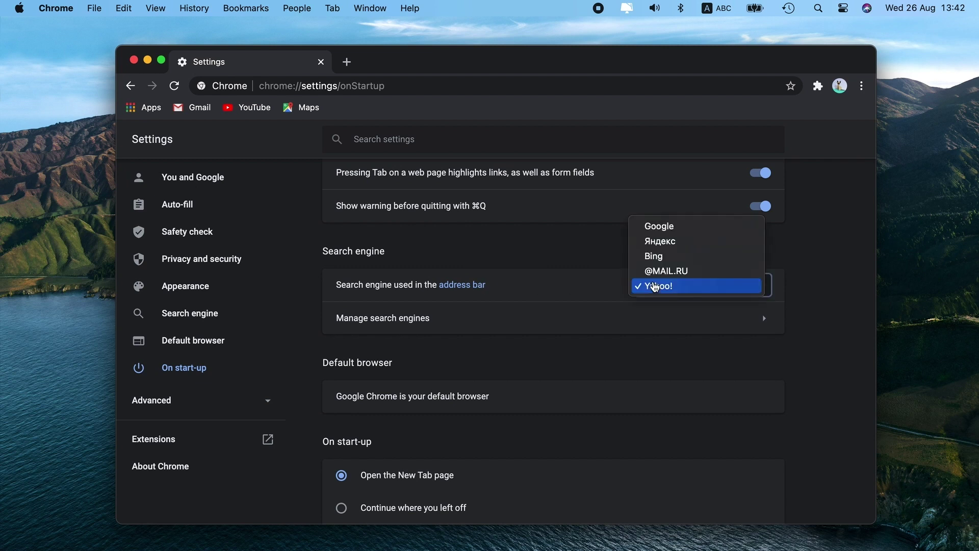
click(657, 226)
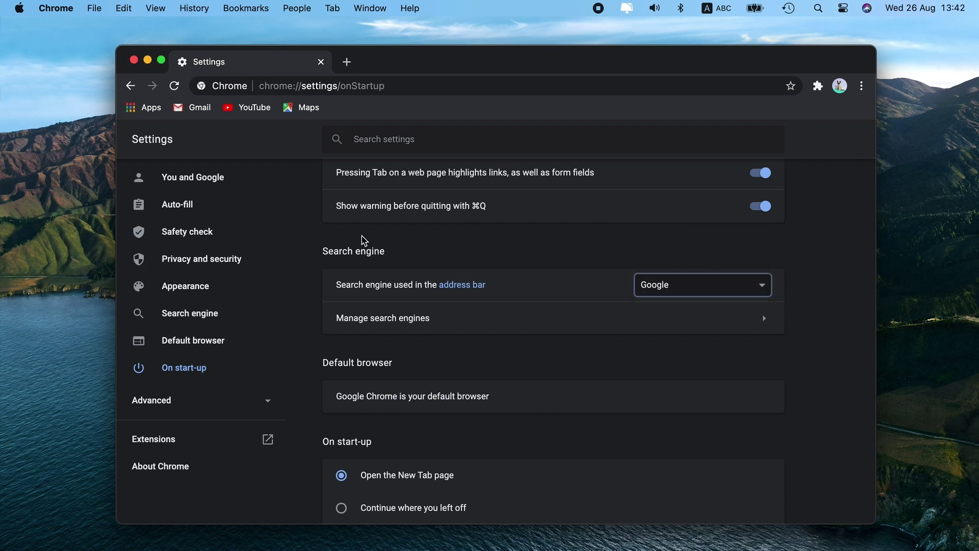
click(220, 182)
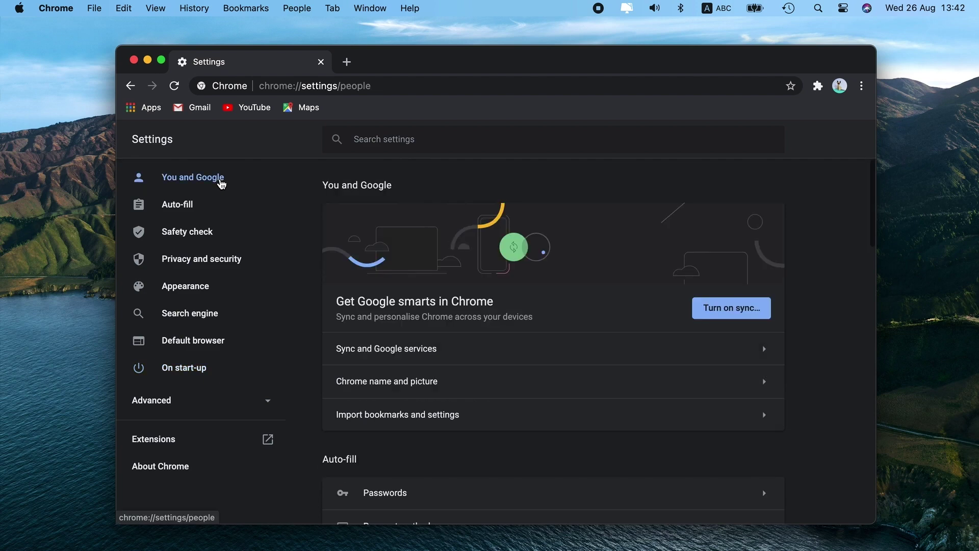
click(146, 61)
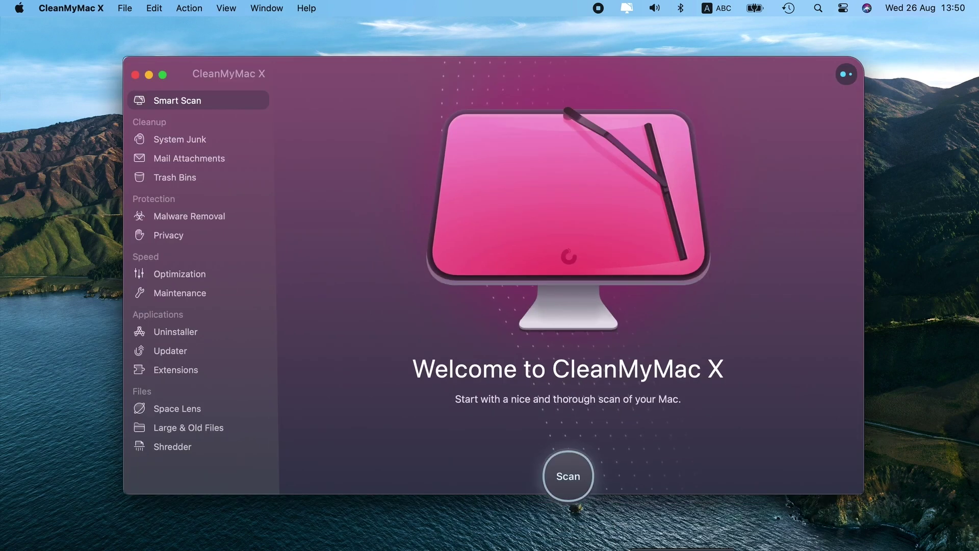
Switch to CleanMyMac X, select Firefox in the Uninstaller with the Reset option and run the reset.
click(194, 331)
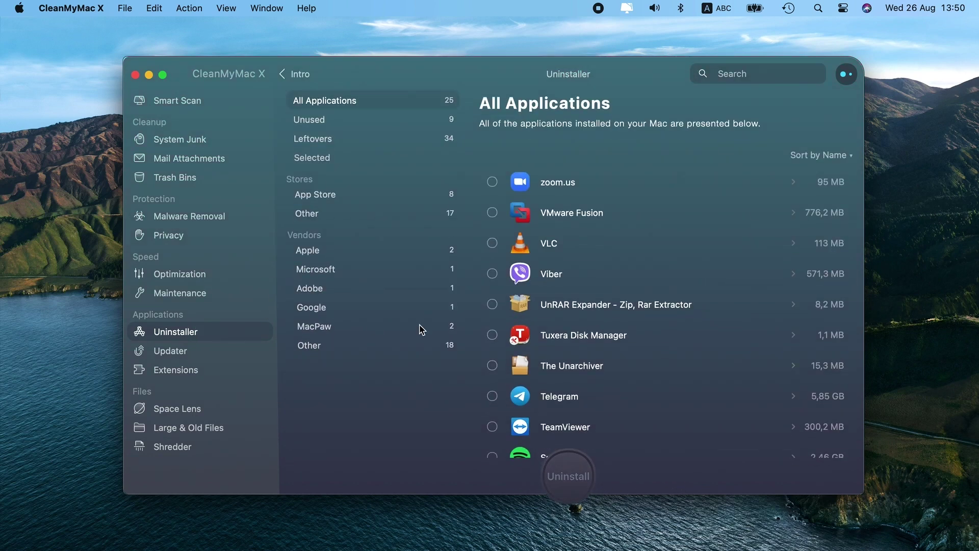
scroll(601, 332, down, 5)
scroll(603, 333, down, 5)
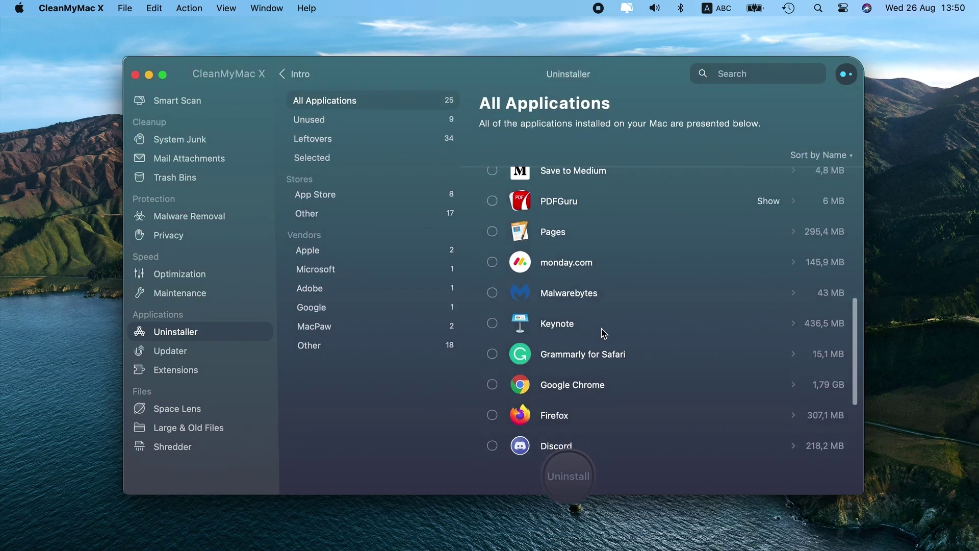
click(493, 349)
click(567, 351)
click(570, 366)
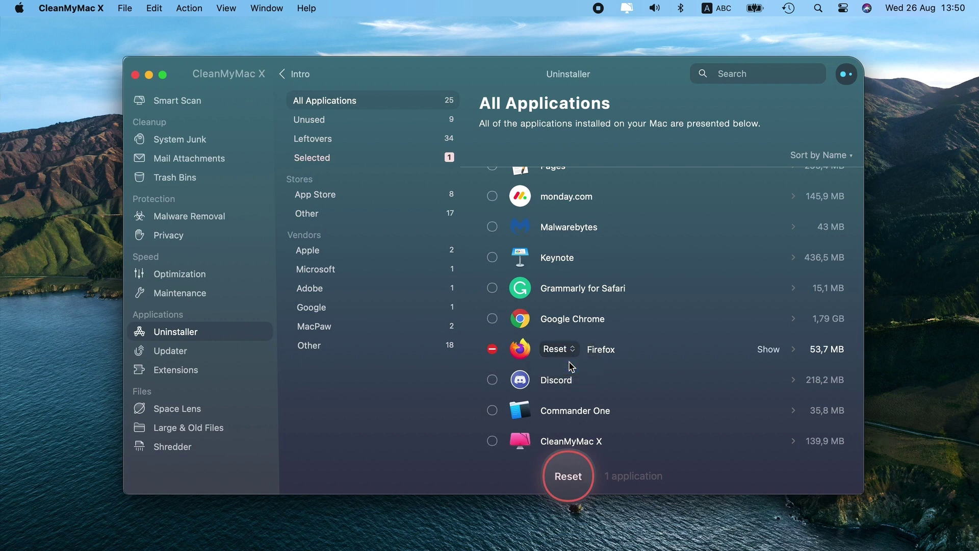
click(574, 466)
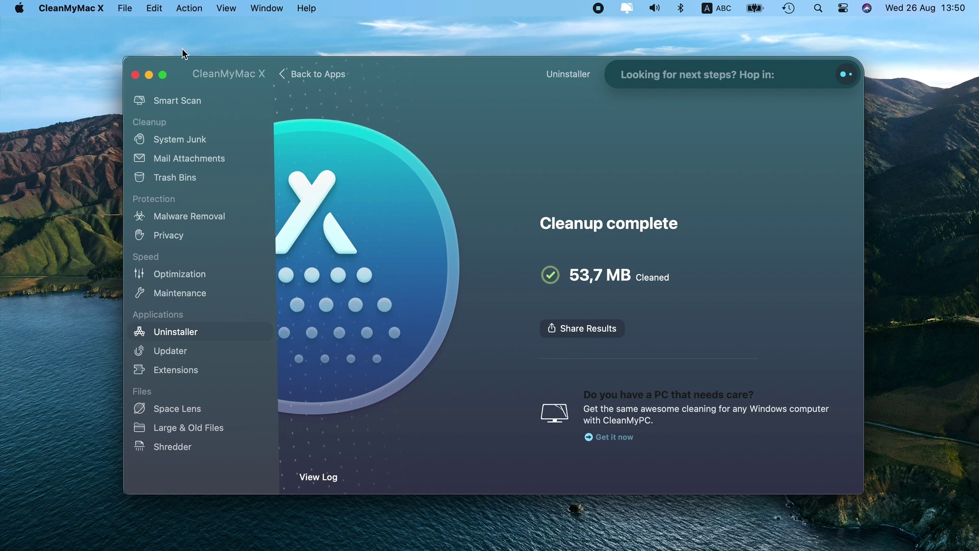
Turn off Ignore system applications in the Uninstaller's ignore list, then close the preferences and the CleanMyMac X window.
click(88, 9)
click(89, 51)
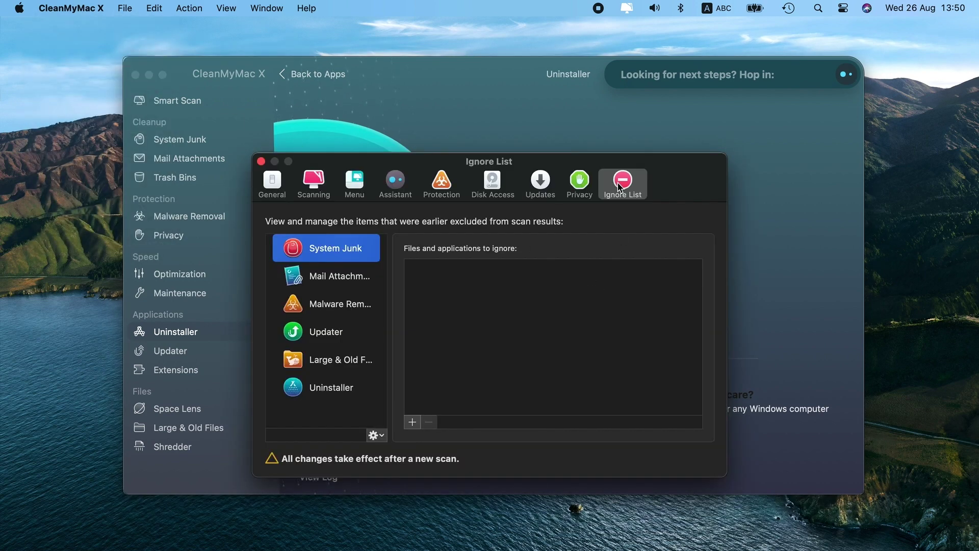
click(336, 390)
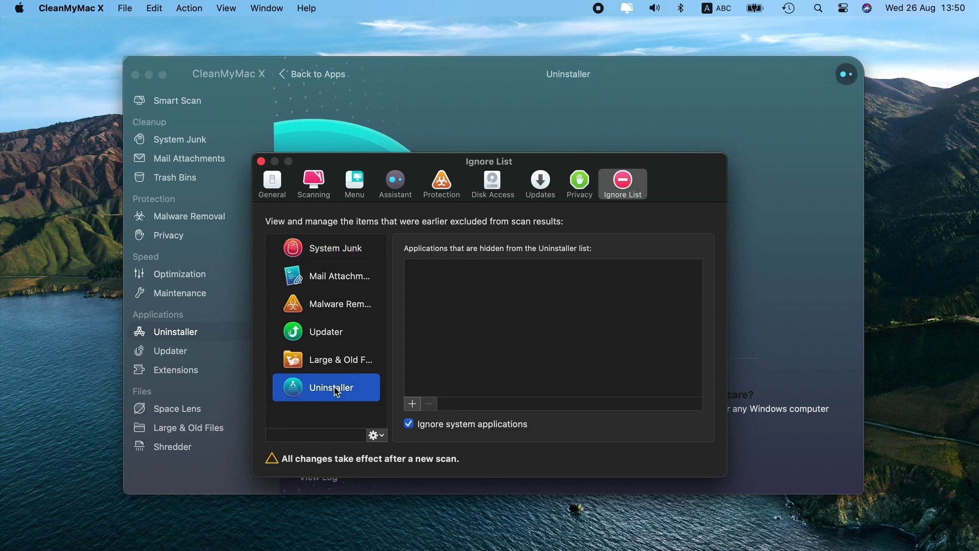
click(408, 425)
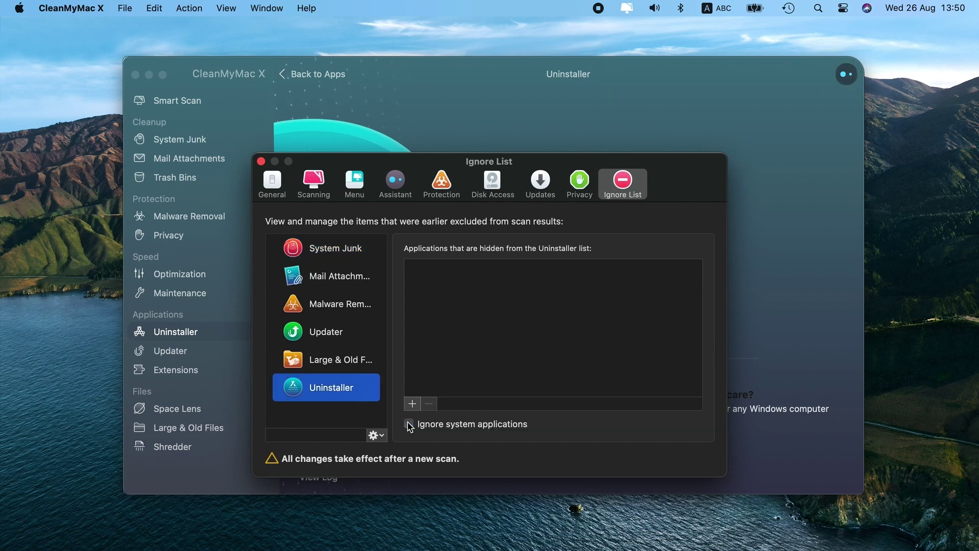
click(260, 161)
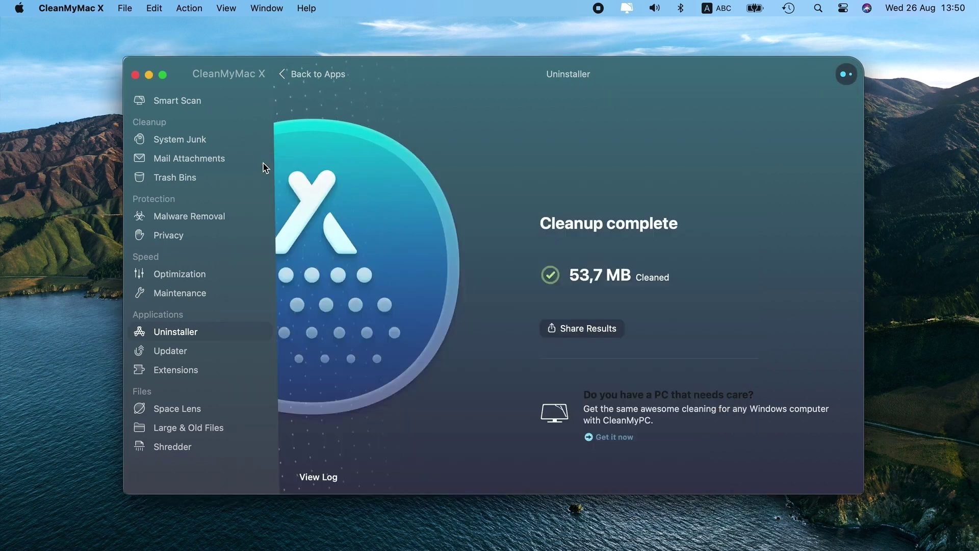
click(135, 75)
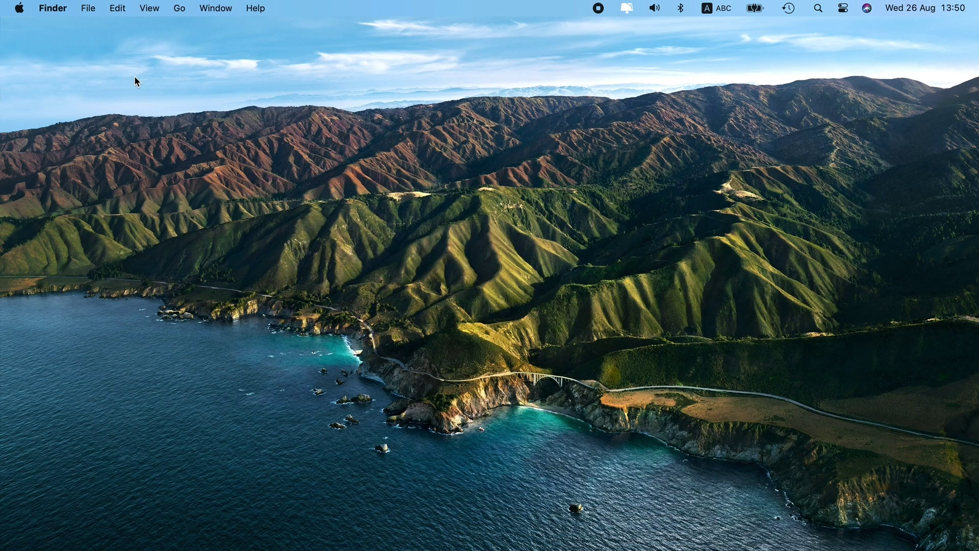